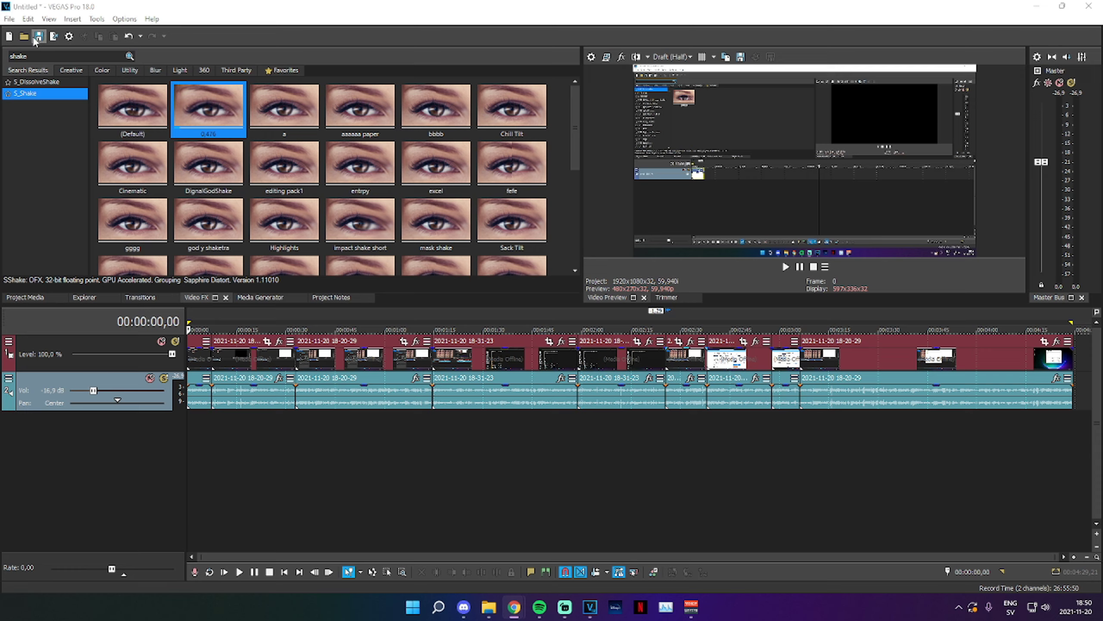
Step: Open Render As and set the output format to MAGIX AVC/AAC MP4 after briefly trying MP3 Audio
click(10, 19)
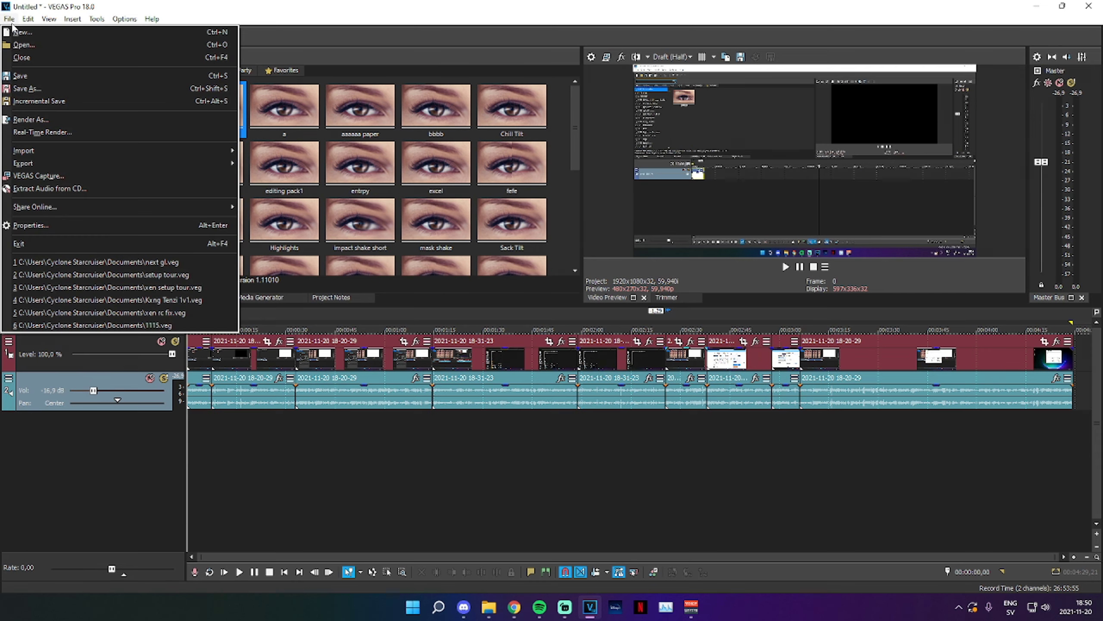
click(39, 119)
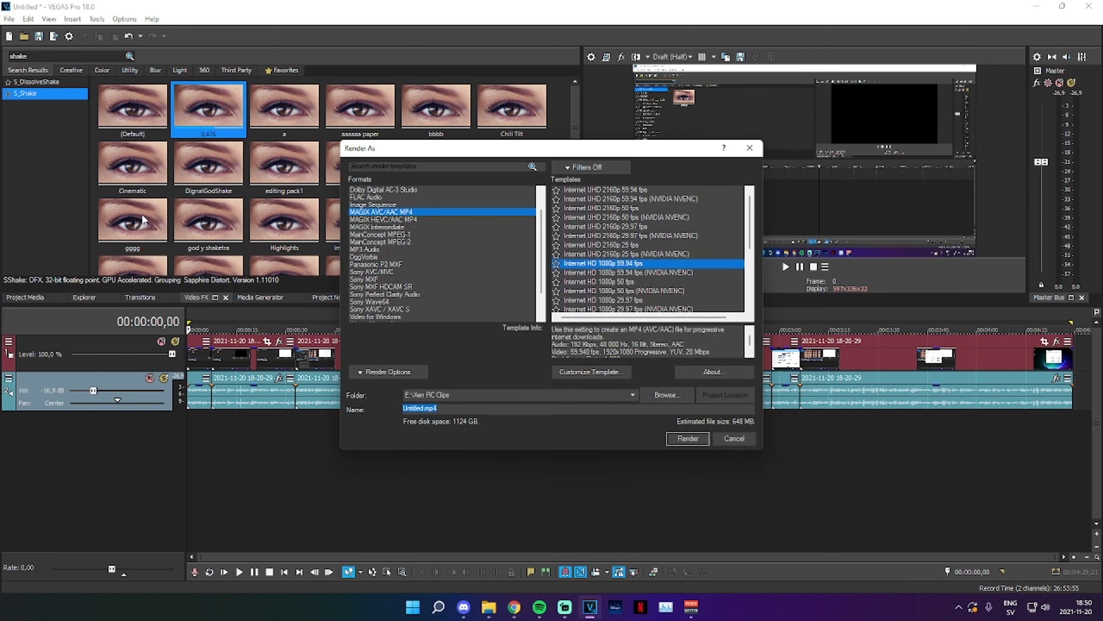
scroll(422, 275, up, 1)
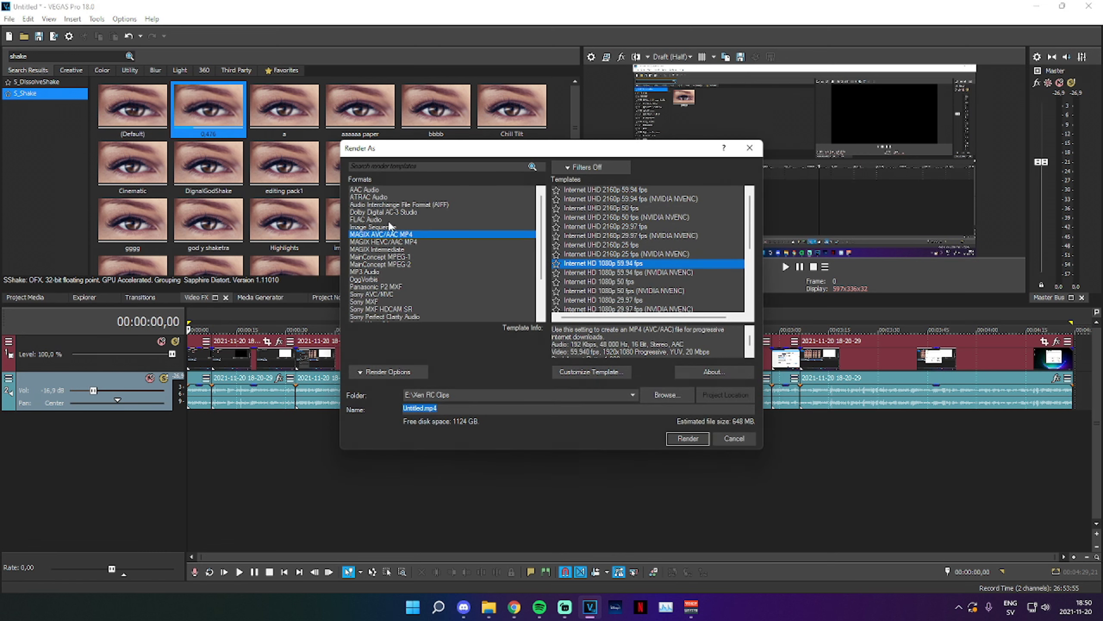
scroll(381, 300, down, 1)
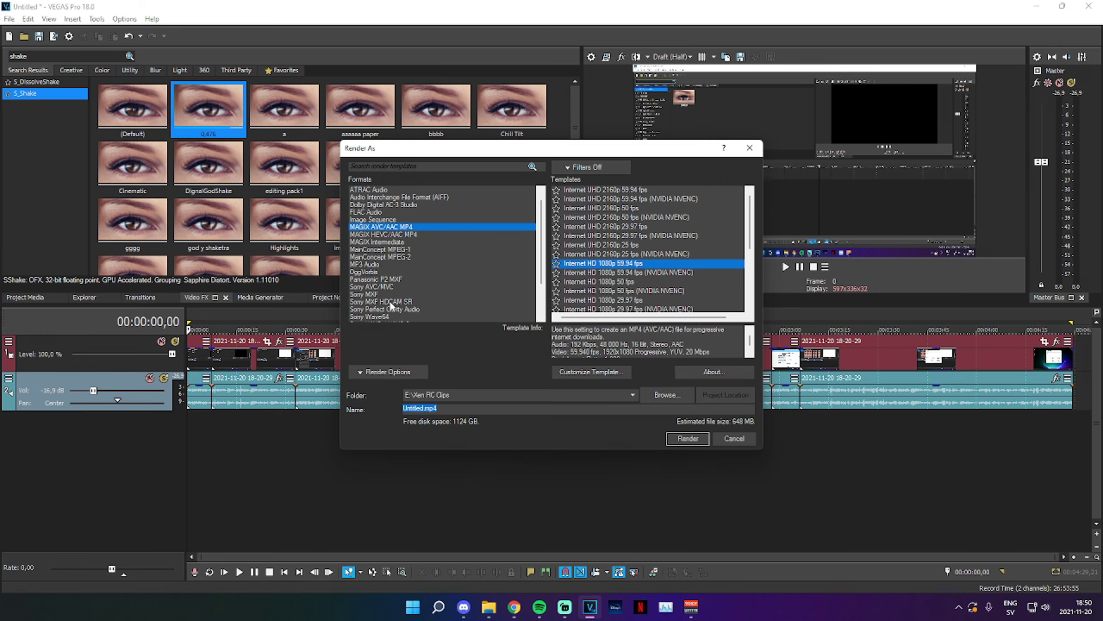
click(376, 265)
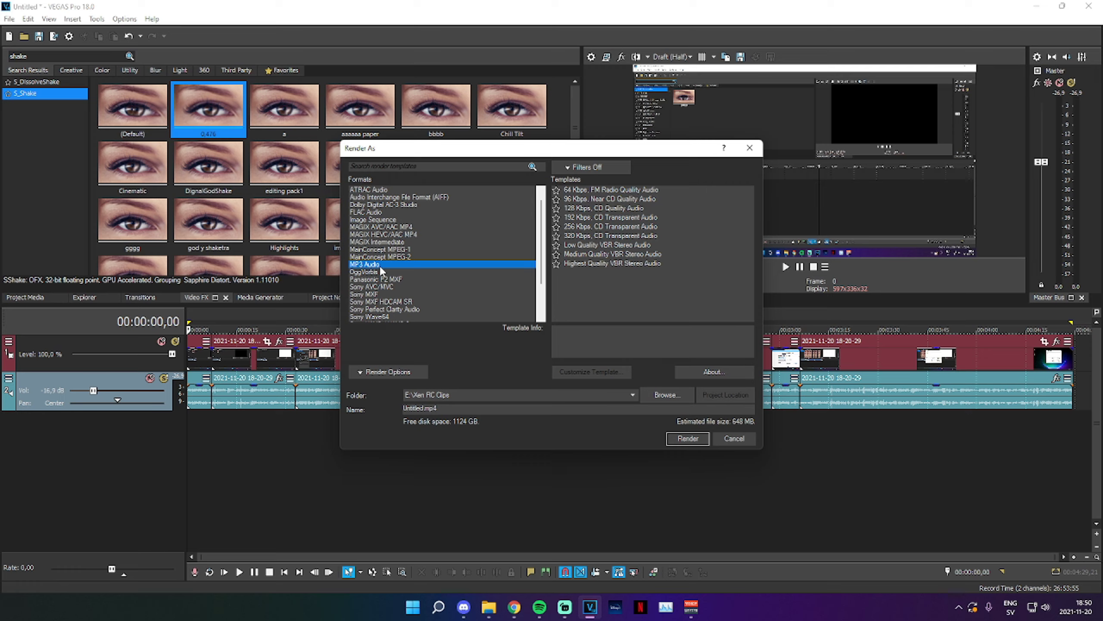
click(371, 228)
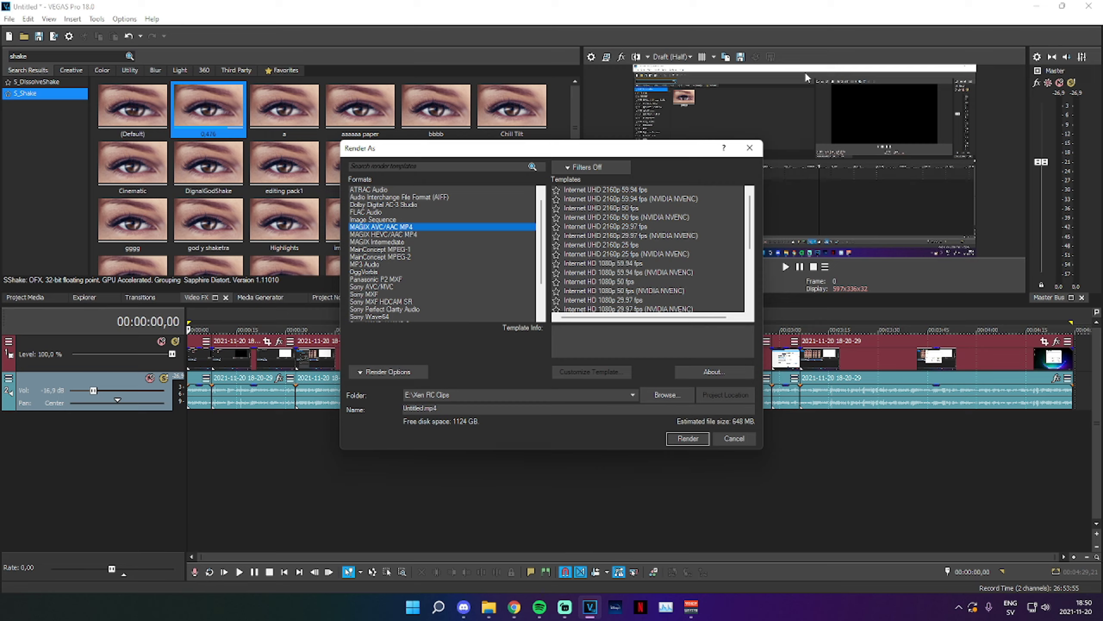
Step: Settle on the Internet UHD 2160p 59.94 fps template (3840x2160, 40 Mbps) after comparing HD 1080p
click(646, 190)
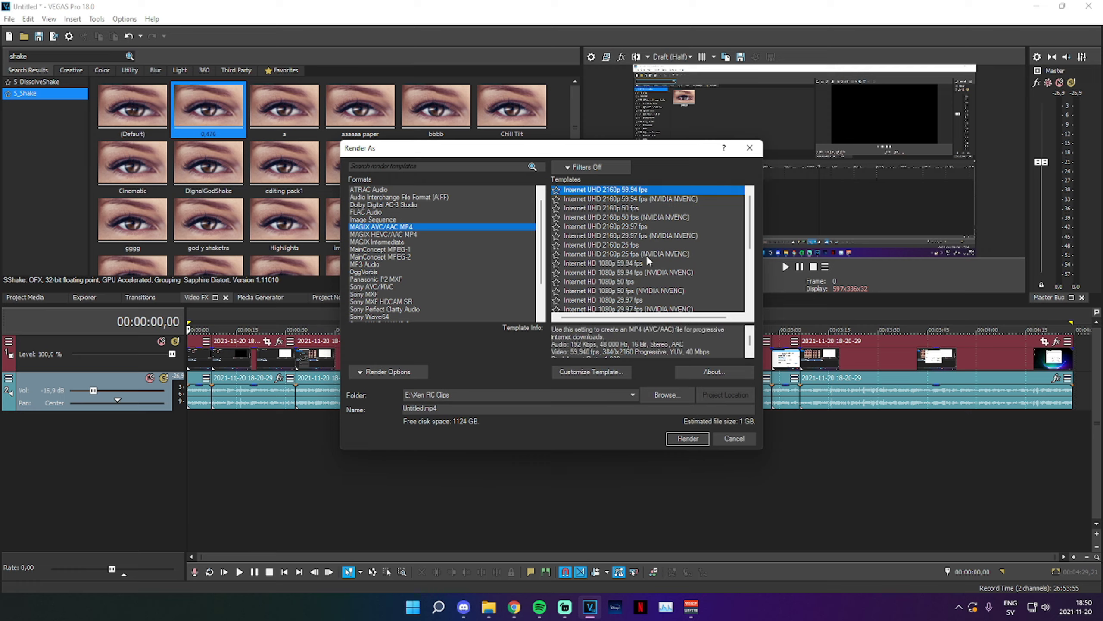
click(640, 263)
click(627, 190)
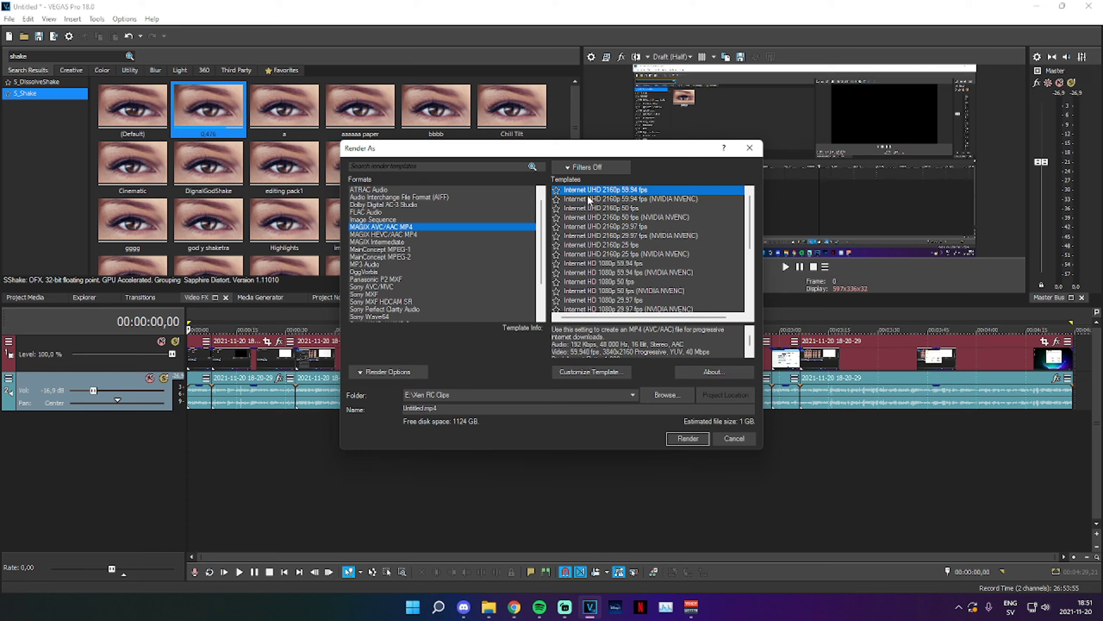
Step: In Customize Template, choose a custom frame size of width 2560 and height 1440
click(614, 373)
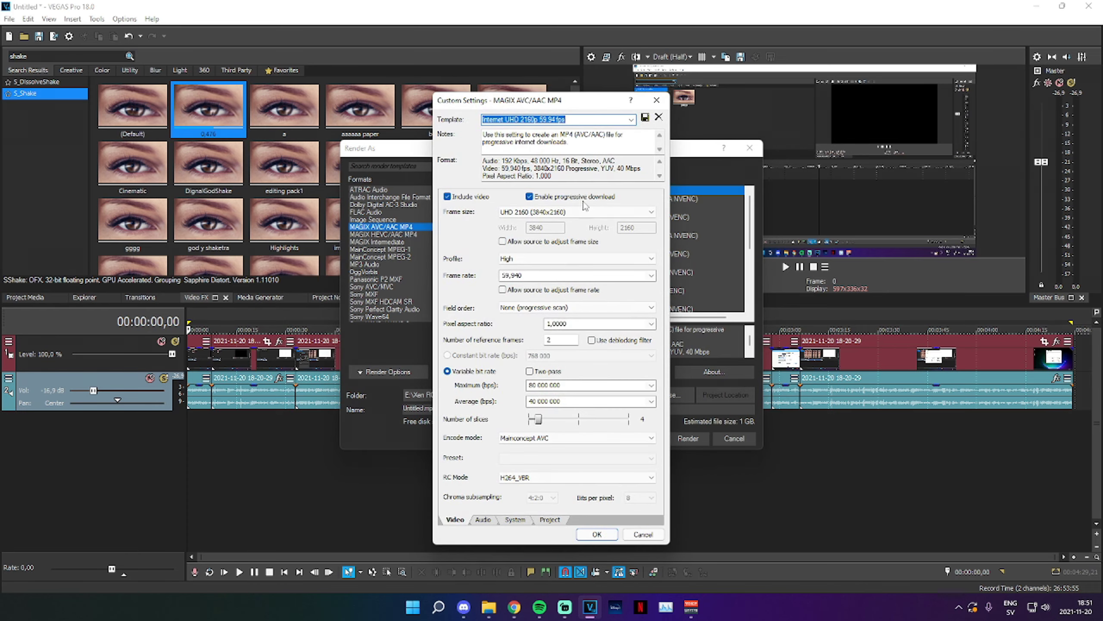
drag(573, 105, 597, 100)
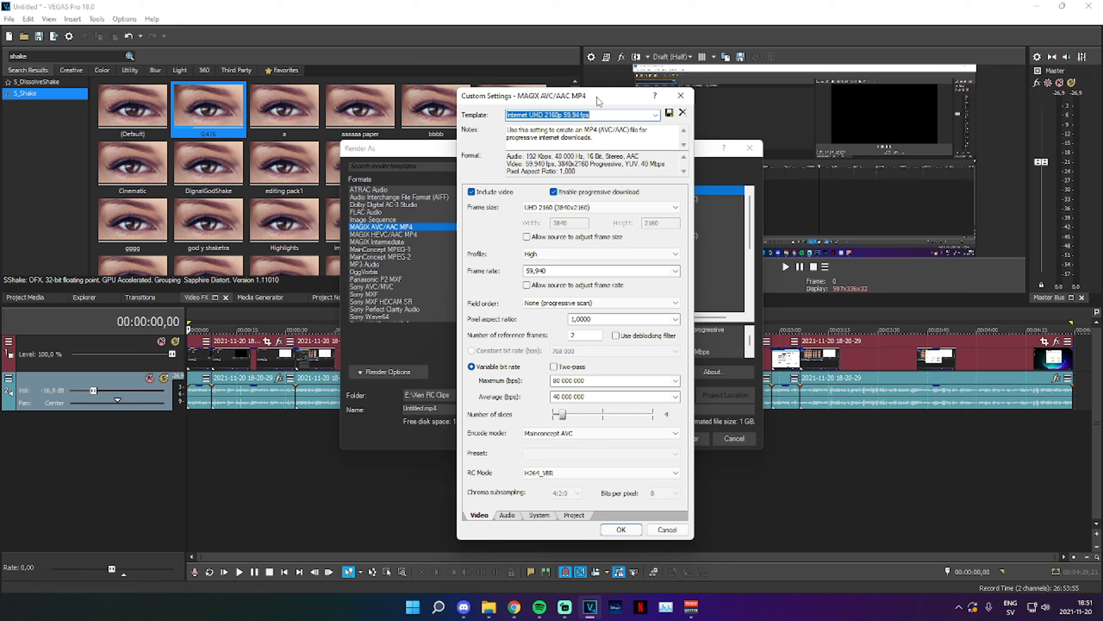
click(656, 209)
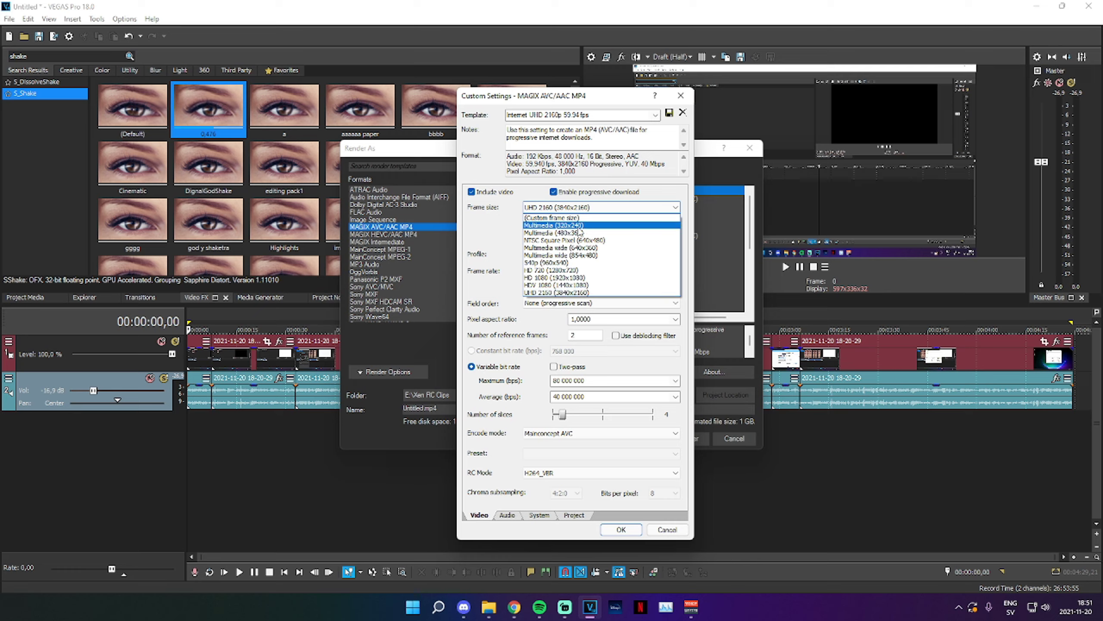
click(574, 218)
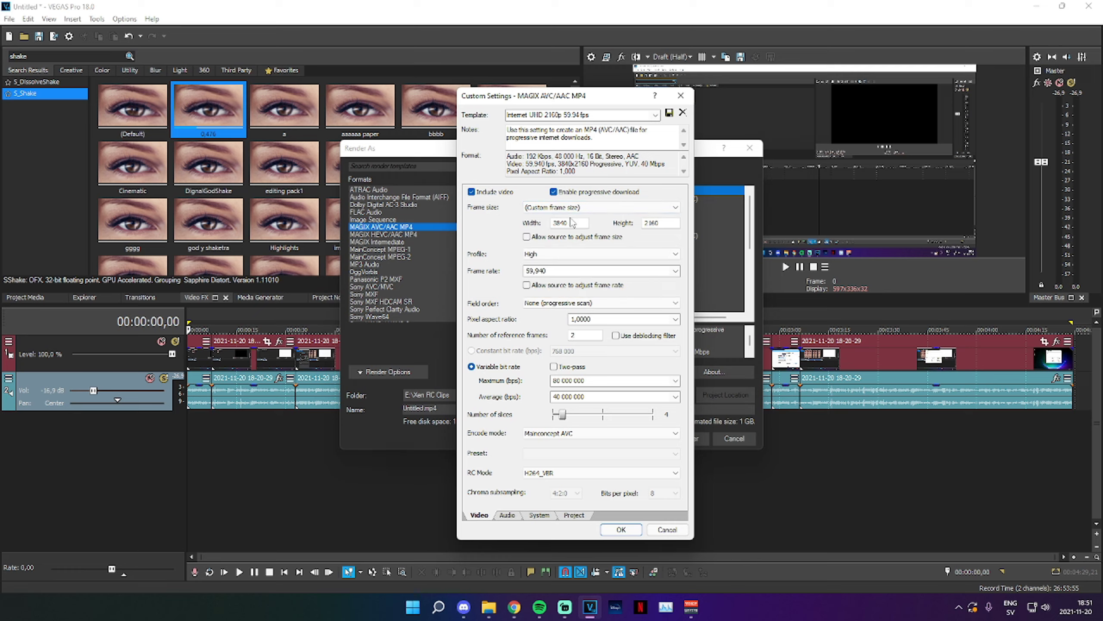
text(2560)
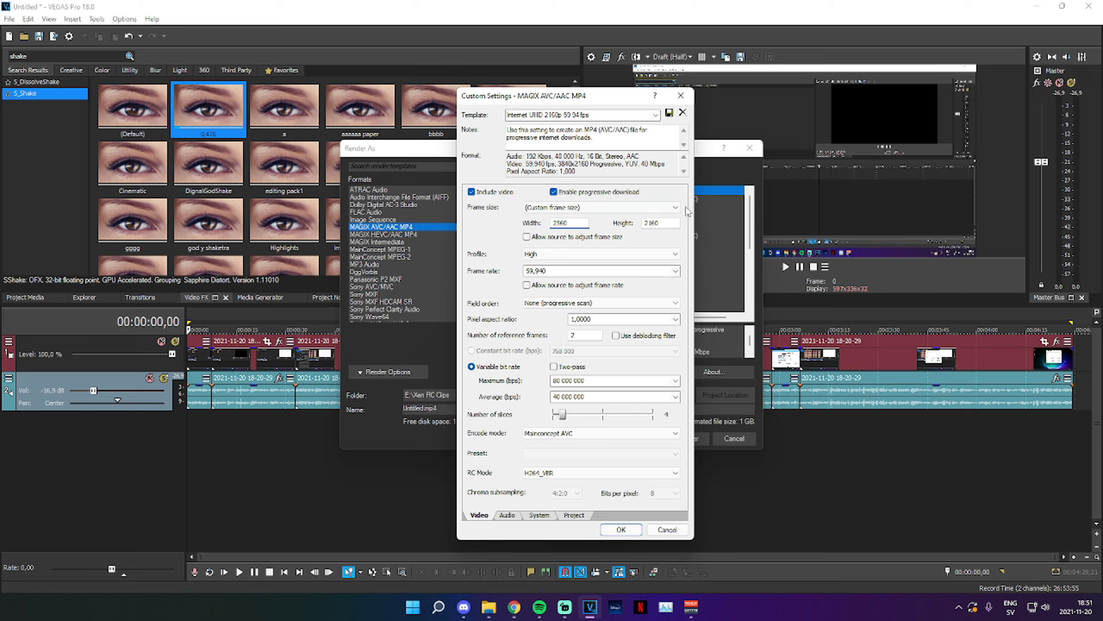
key(Tab)
text(1440)
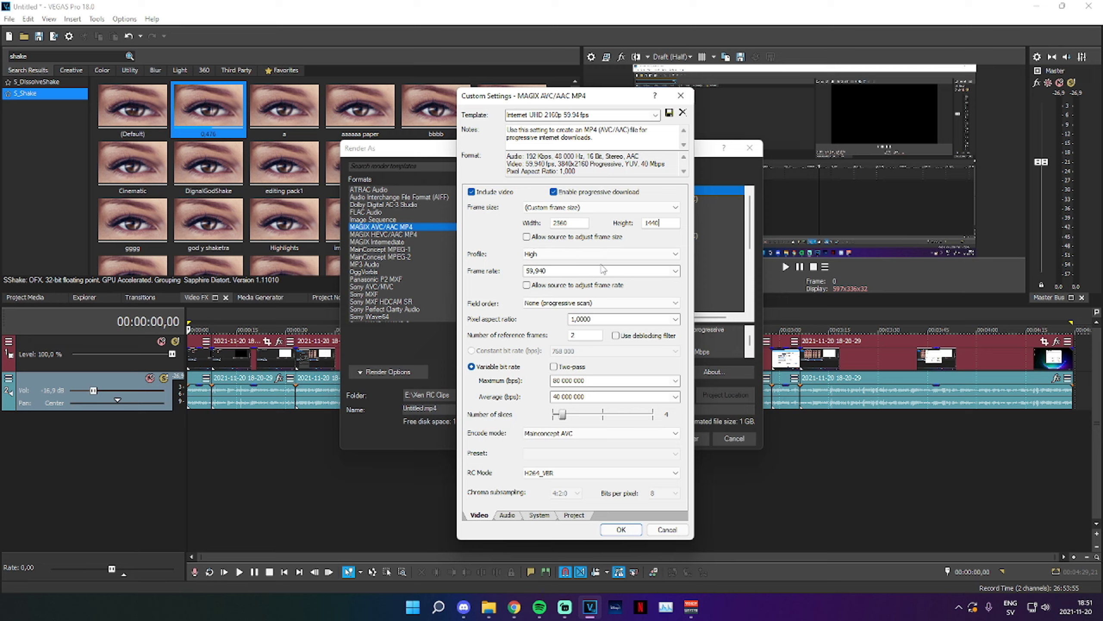
Step: Enter 60 as the frame rate and keep progressive field order
click(674, 270)
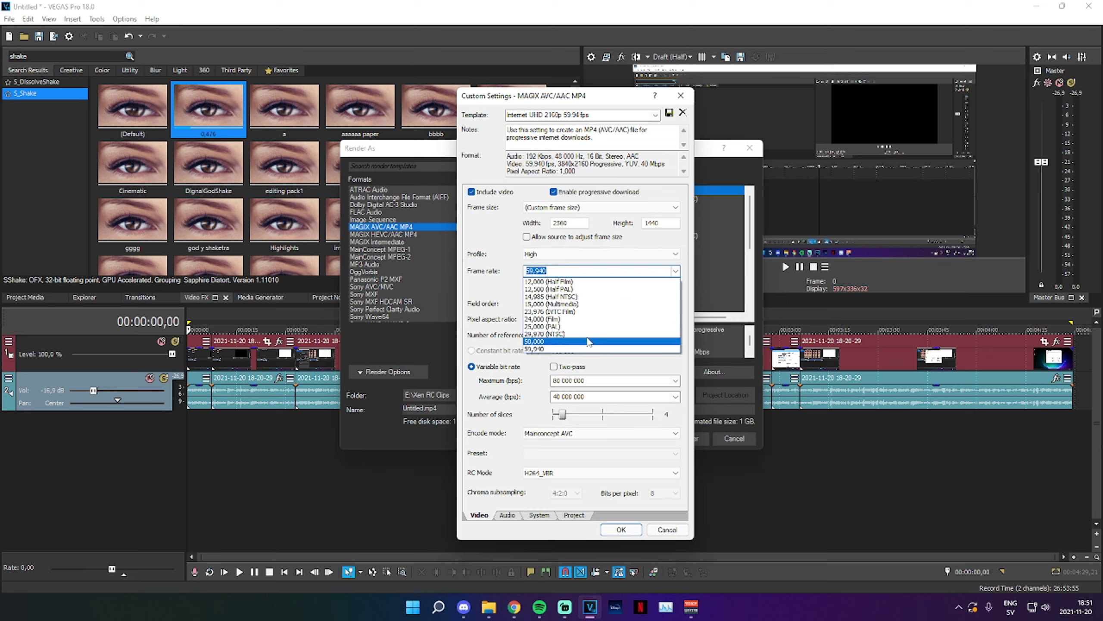
click(548, 351)
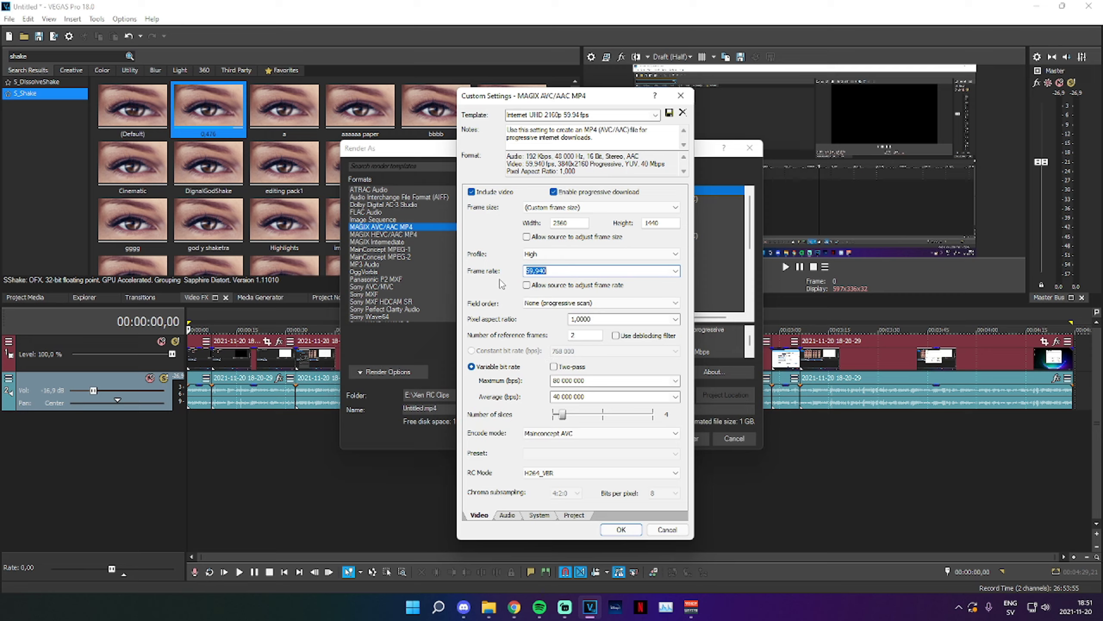
text(60)
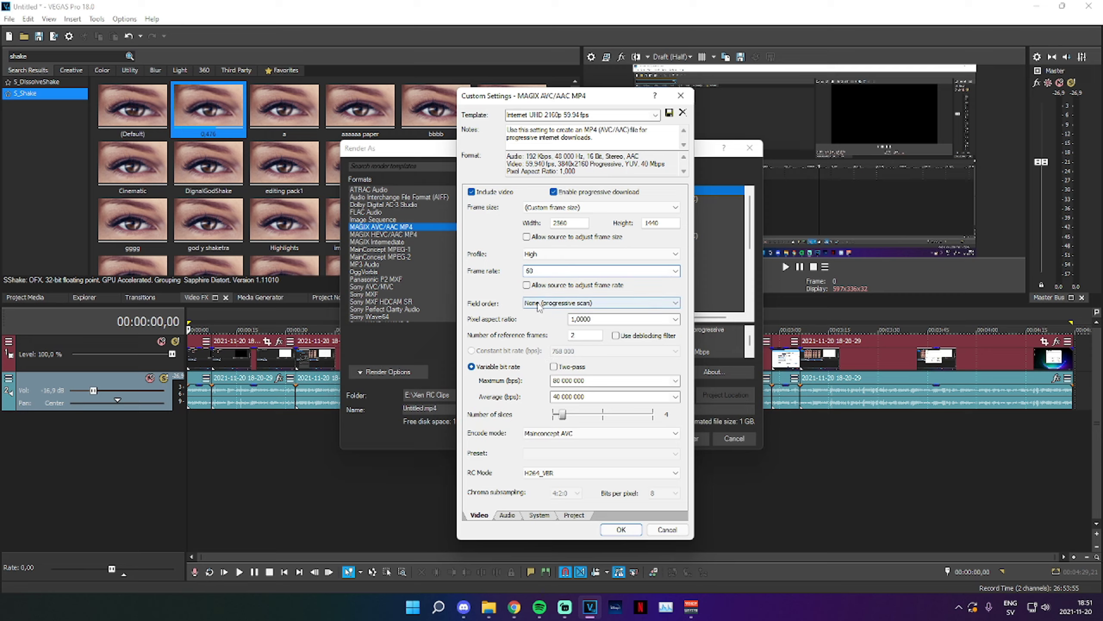
click(539, 307)
click(552, 313)
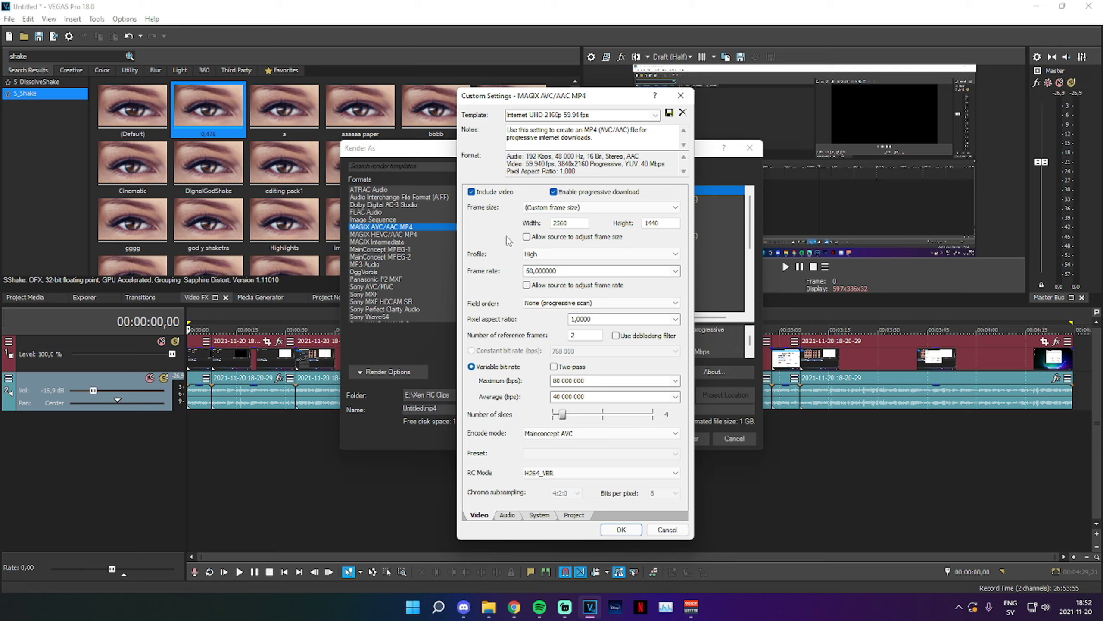
click(472, 192)
click(471, 192)
click(472, 351)
click(568, 353)
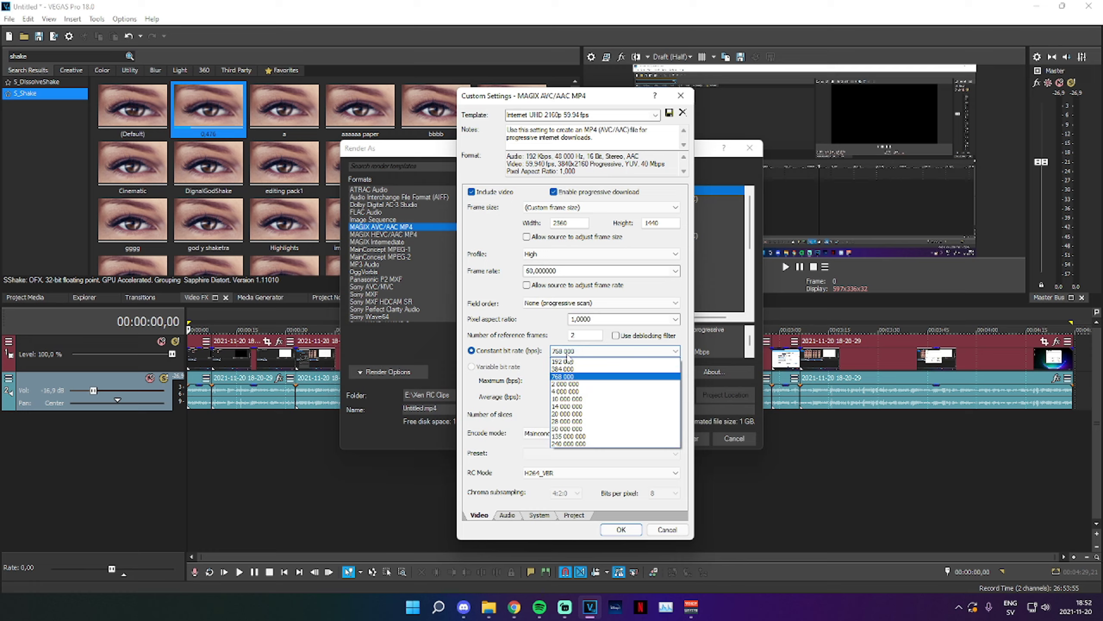
click(568, 428)
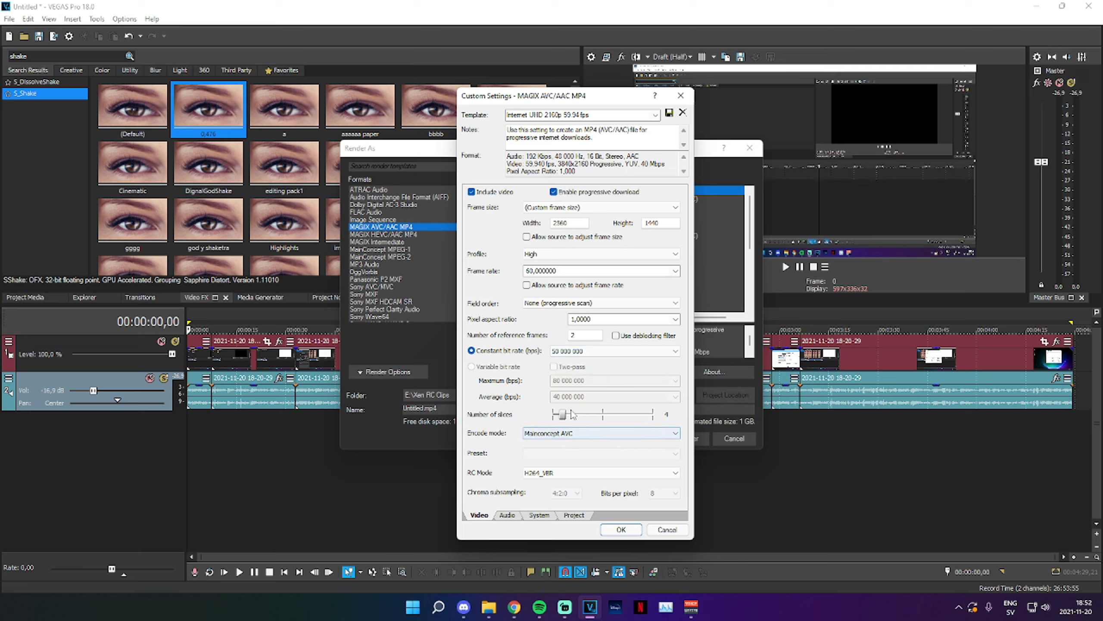
click(570, 354)
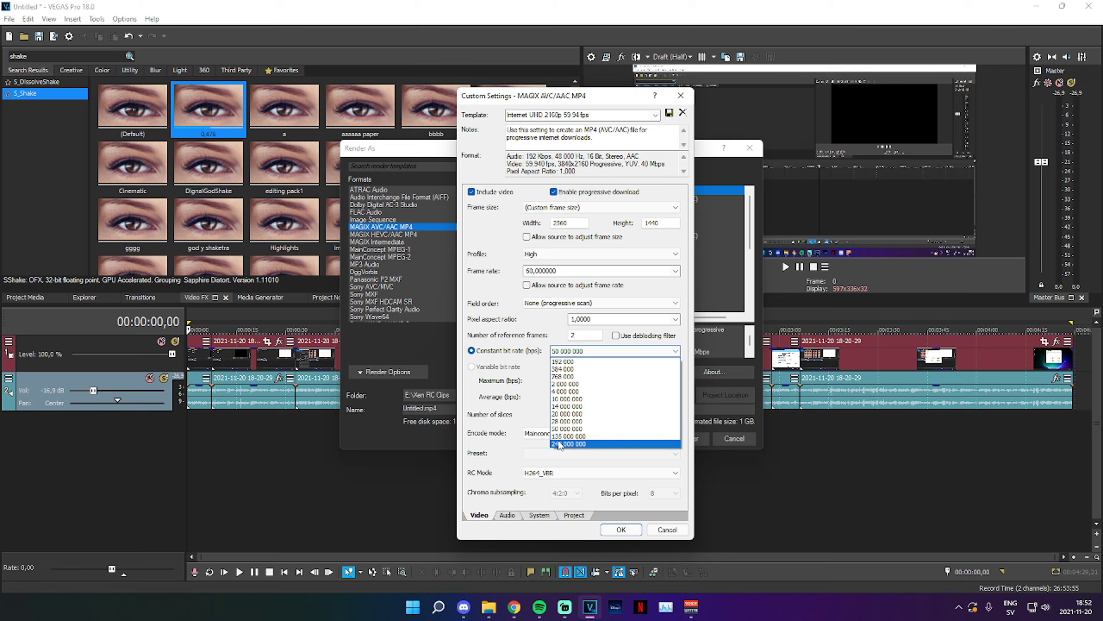
key(Up)
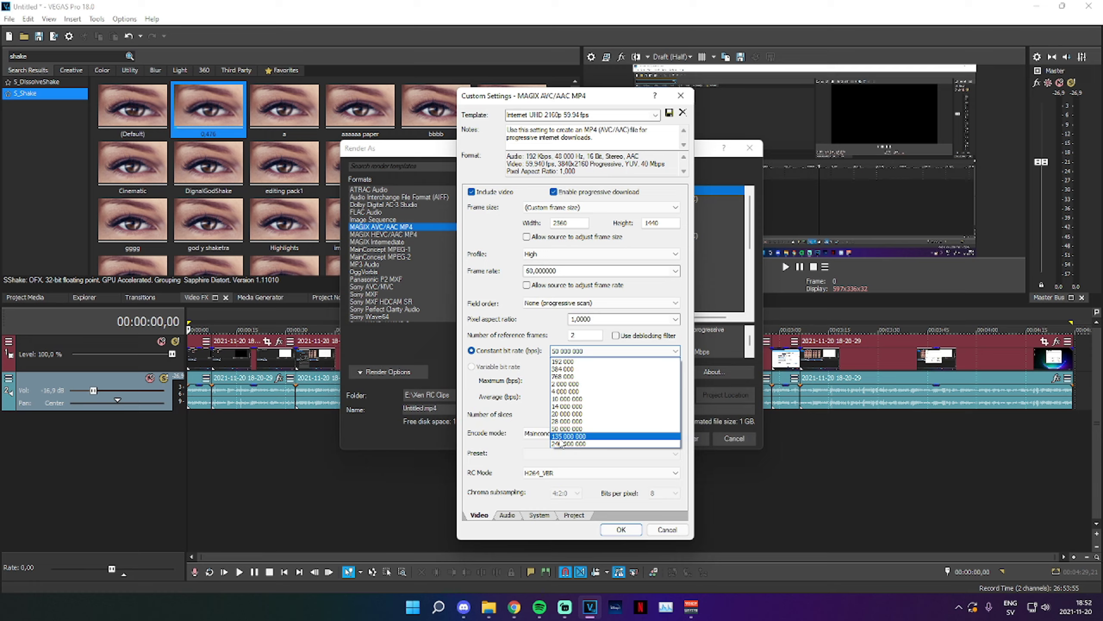
click(569, 355)
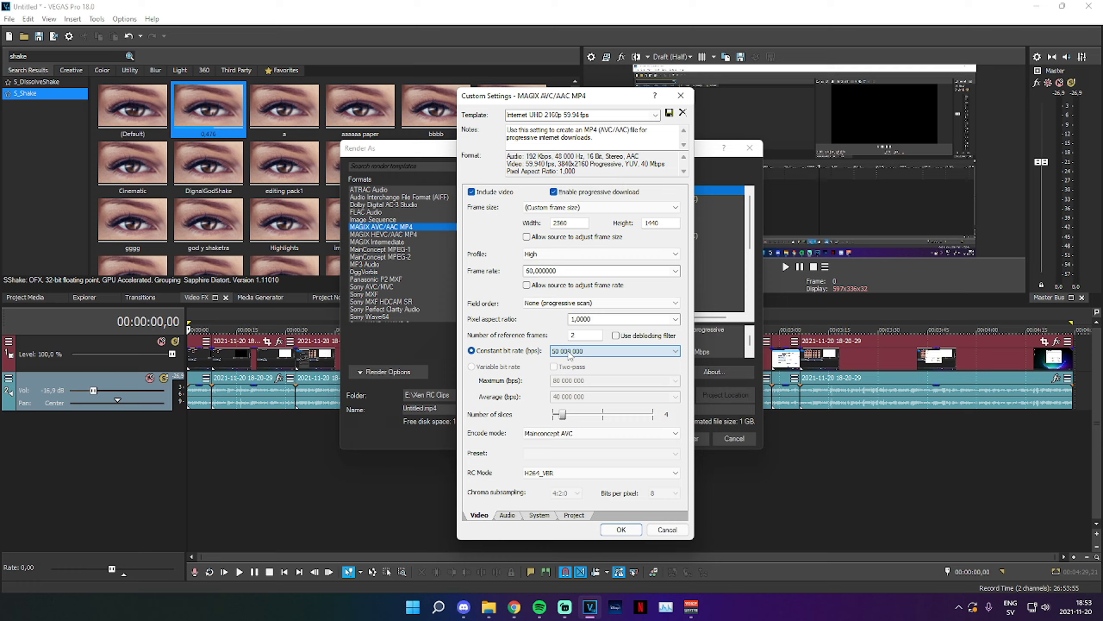
click(541, 434)
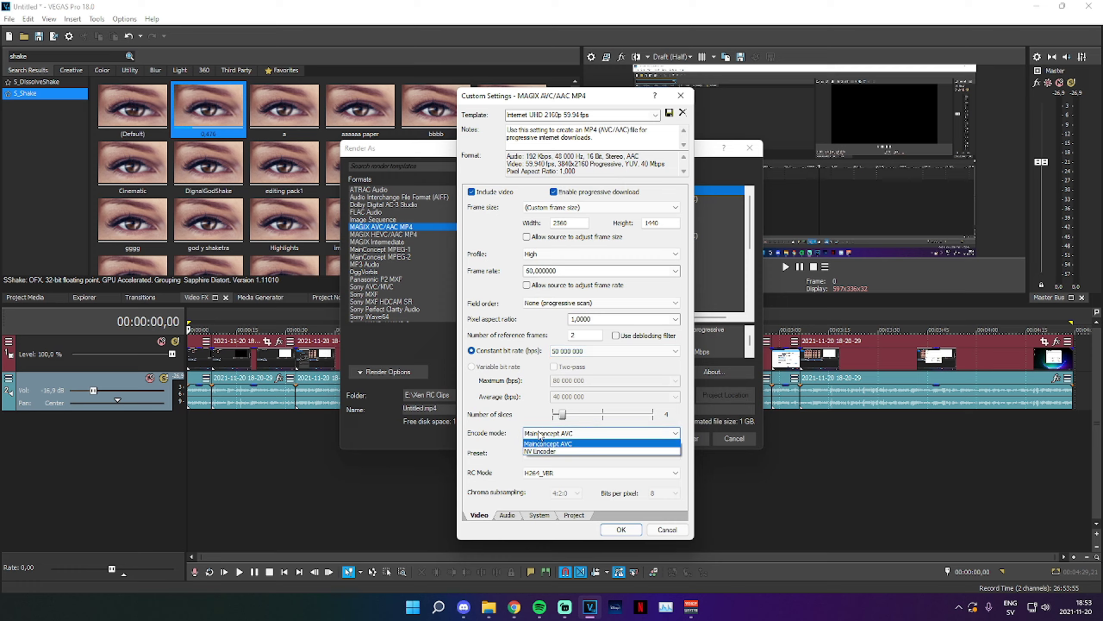
click(534, 444)
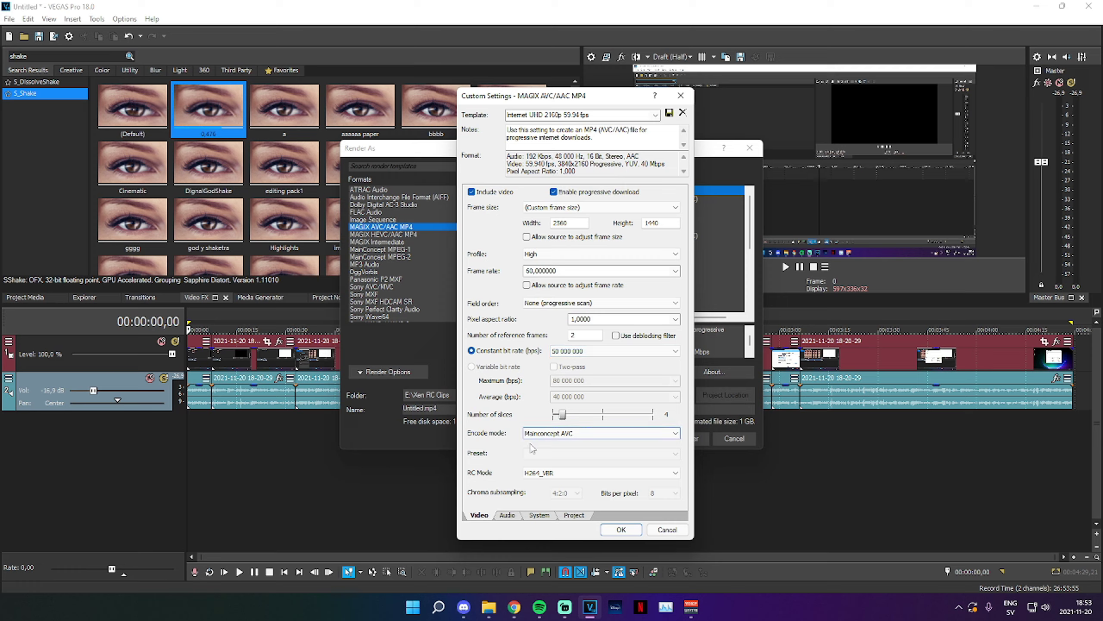
click(559, 477)
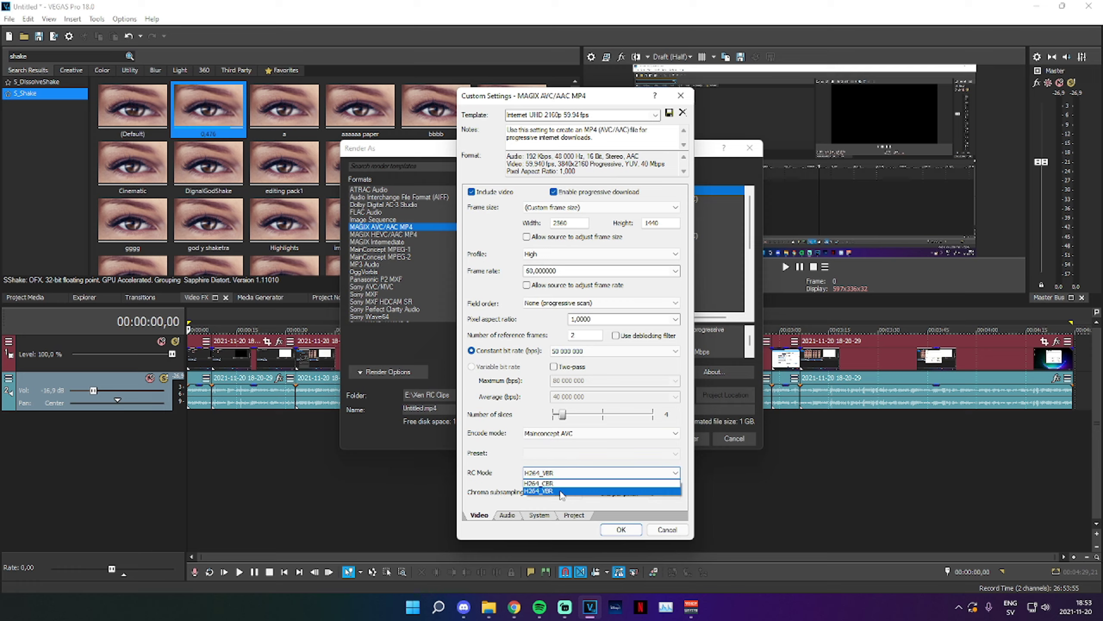
click(560, 492)
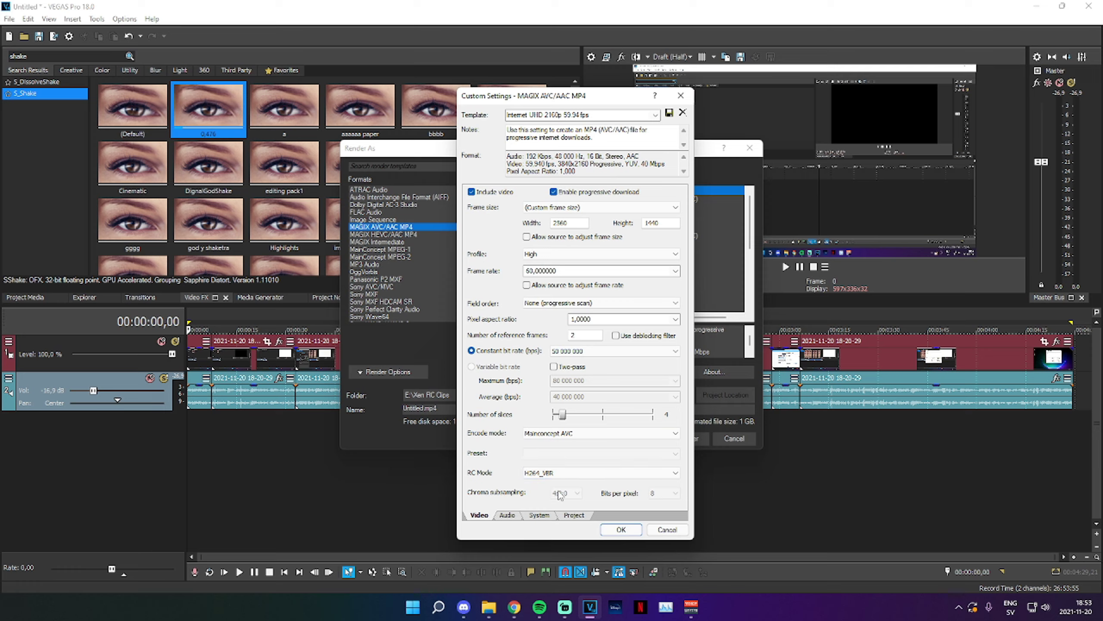
Step: On the Project tab, set Video rendering quality to Best, then go back to the Video tab
click(507, 516)
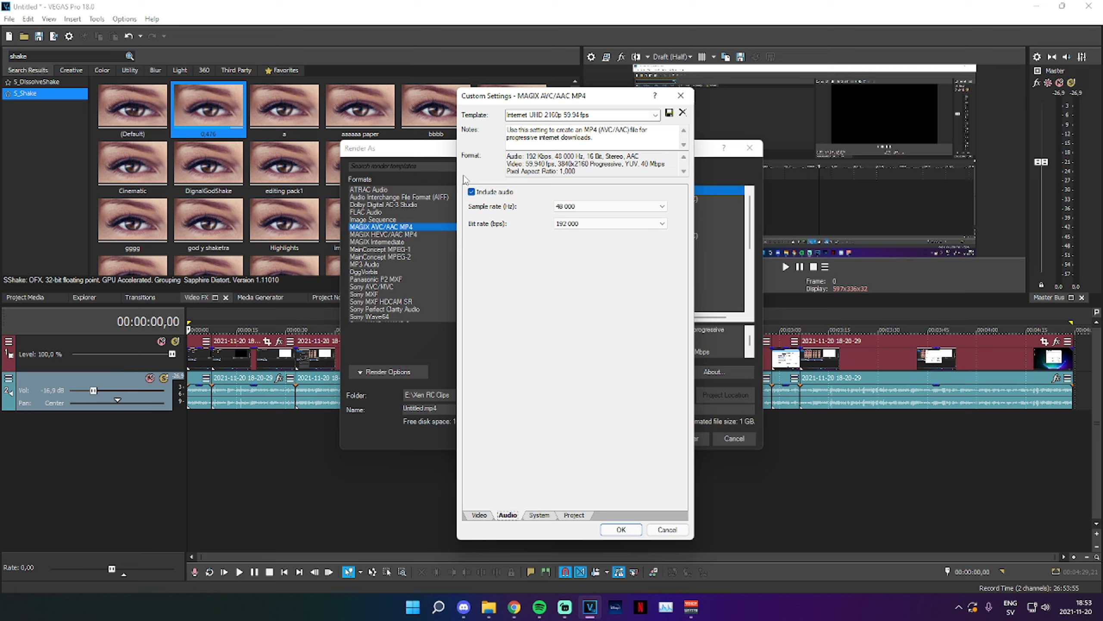
click(540, 515)
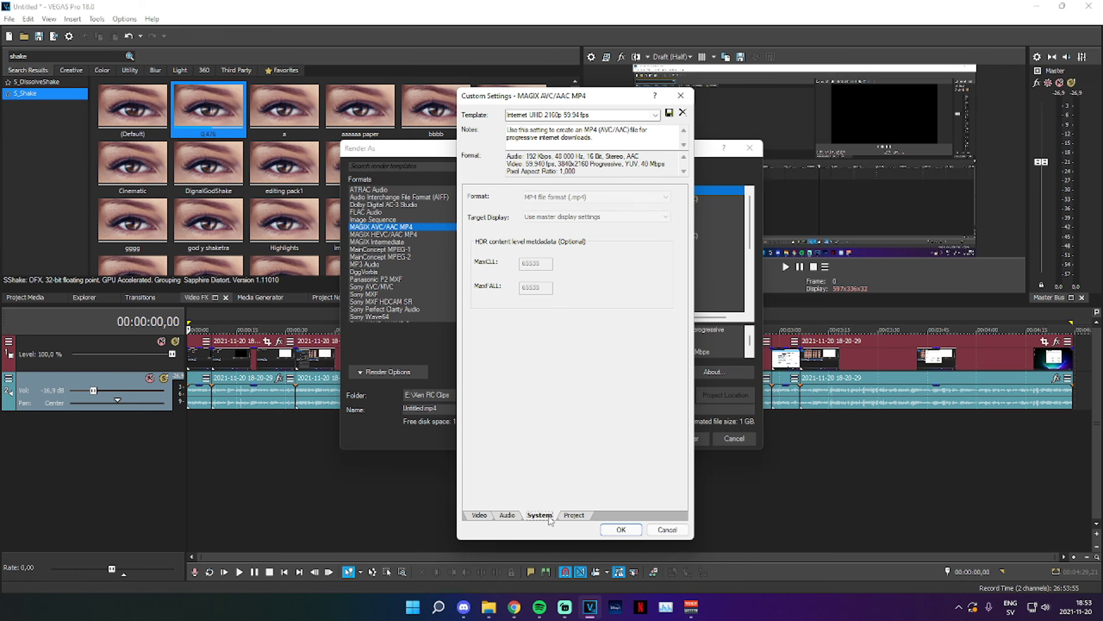
click(570, 516)
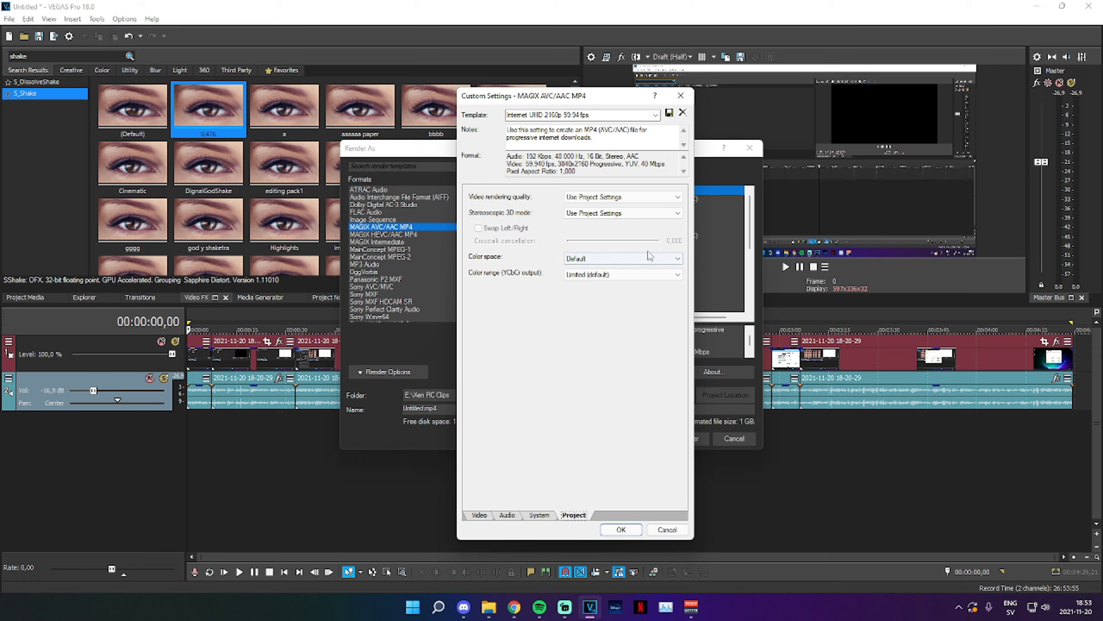
click(608, 197)
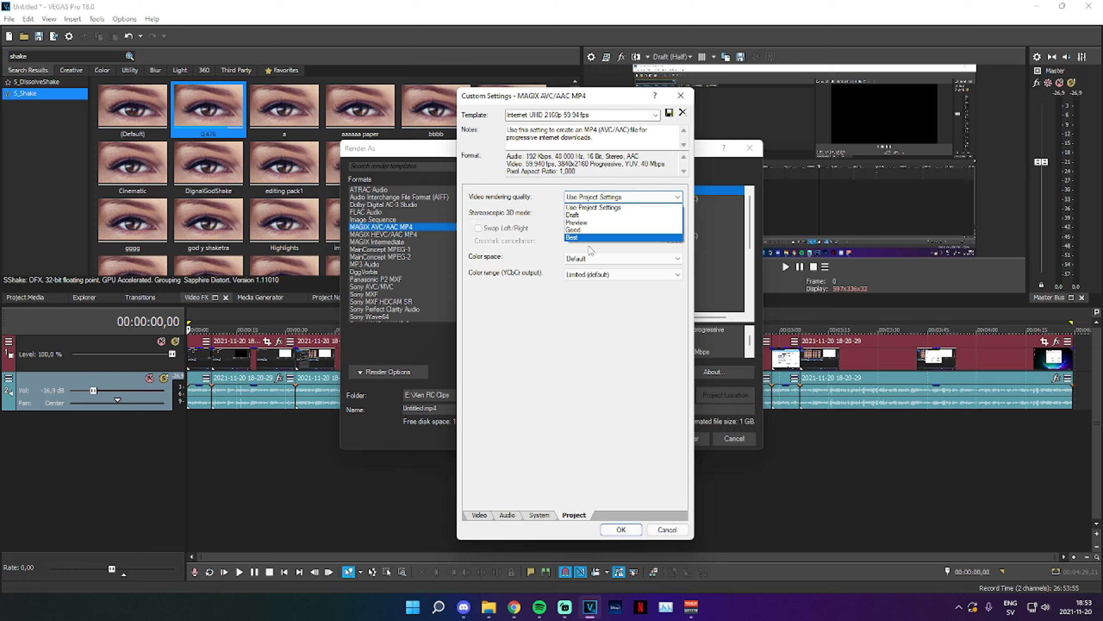
click(591, 238)
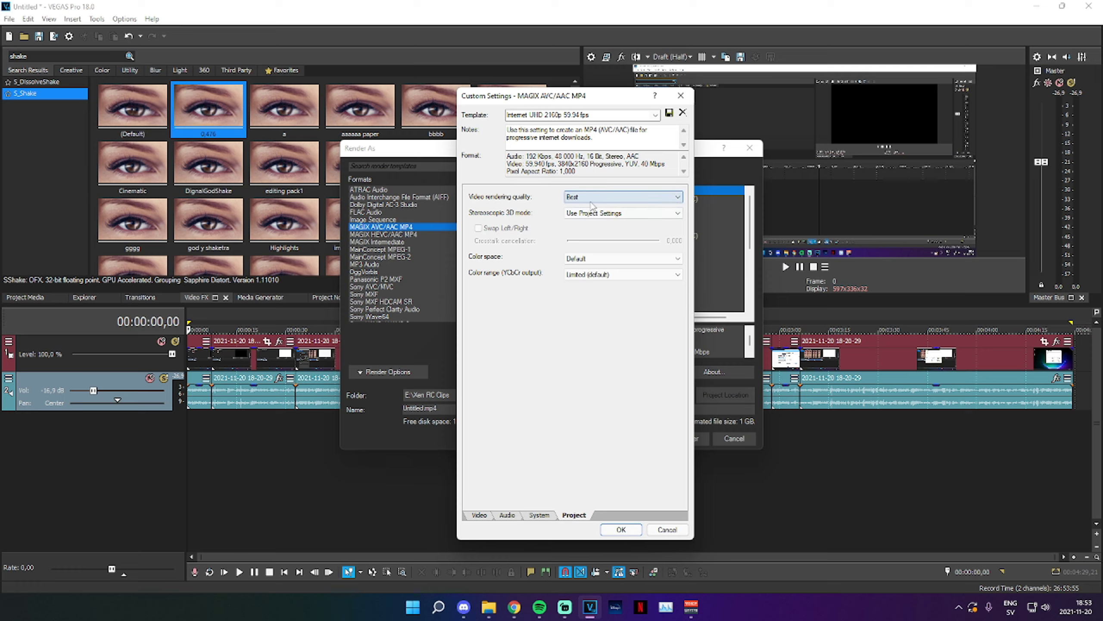
click(480, 515)
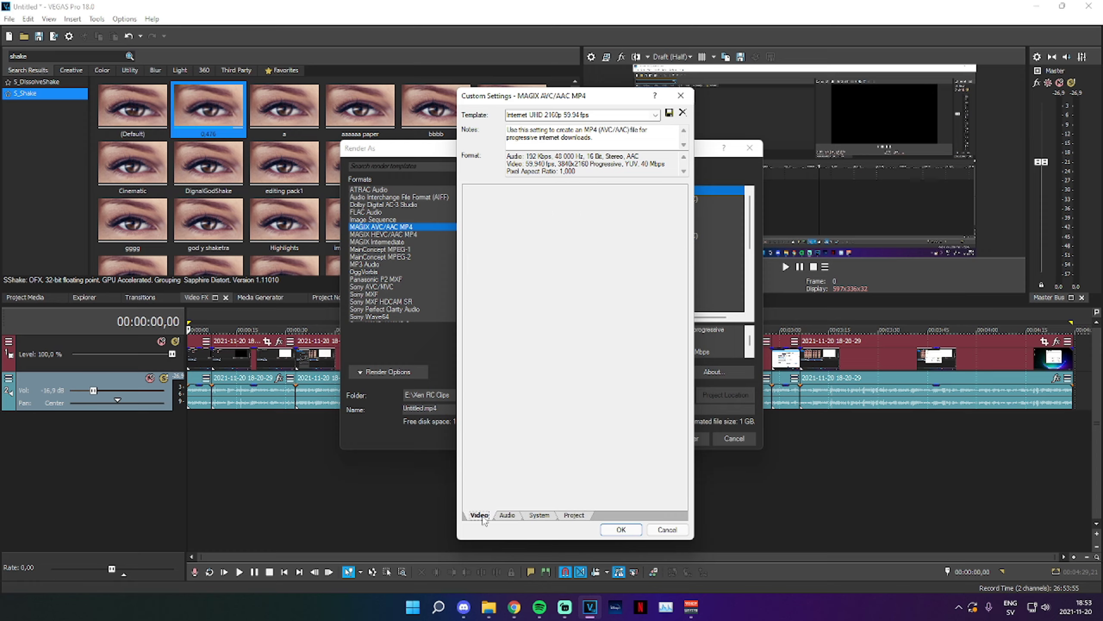
Step: Accept the custom settings and set the output folder to E:\Xen RC Clips
click(608, 530)
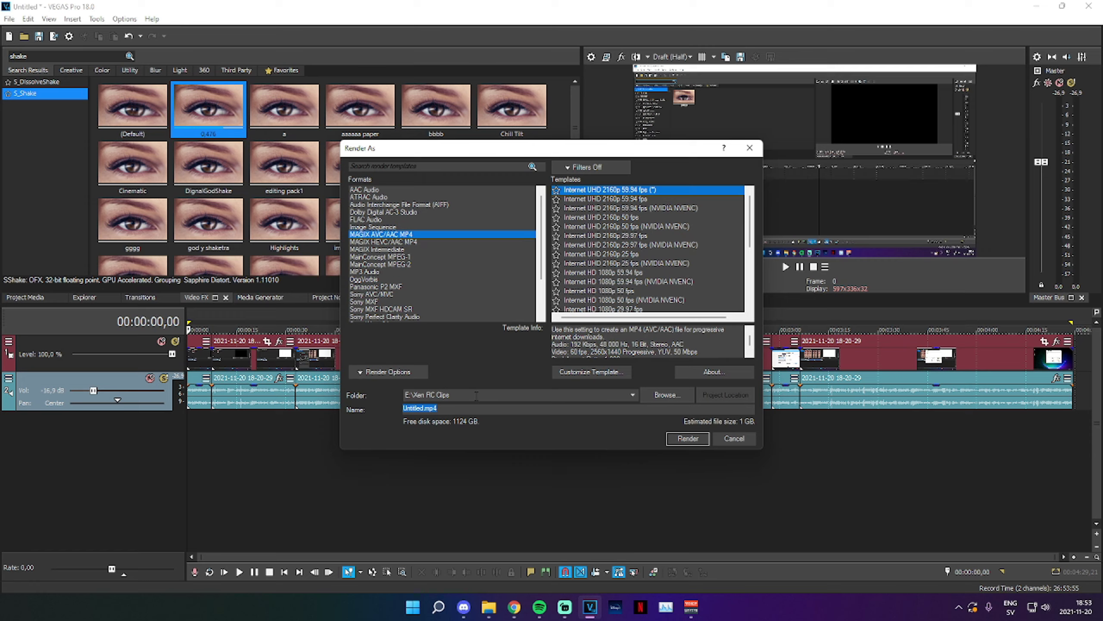
click(632, 395)
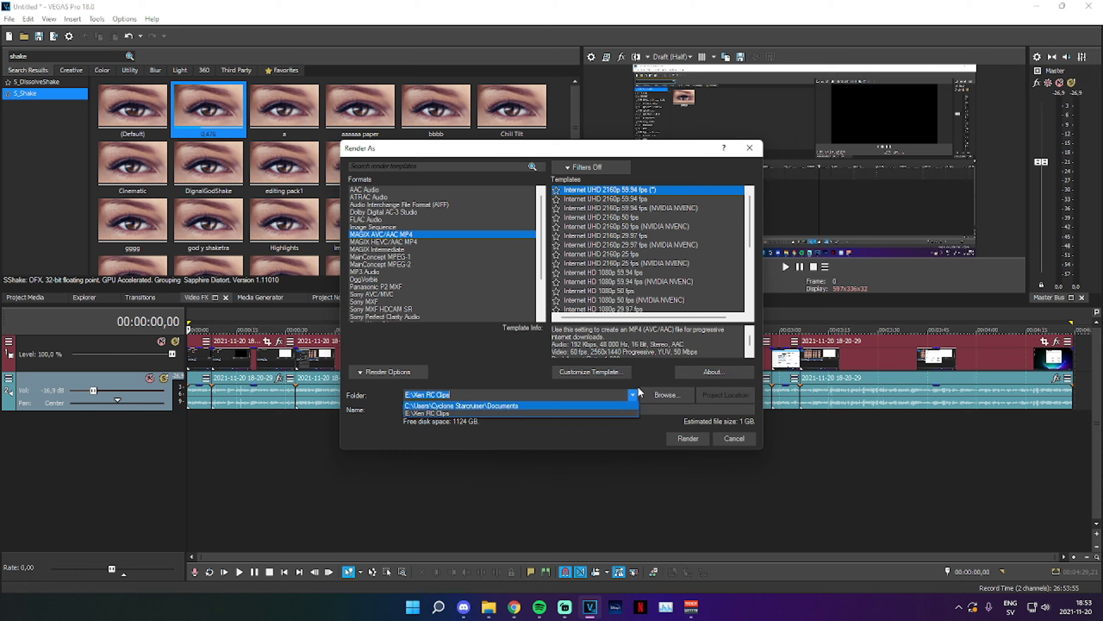
click(611, 404)
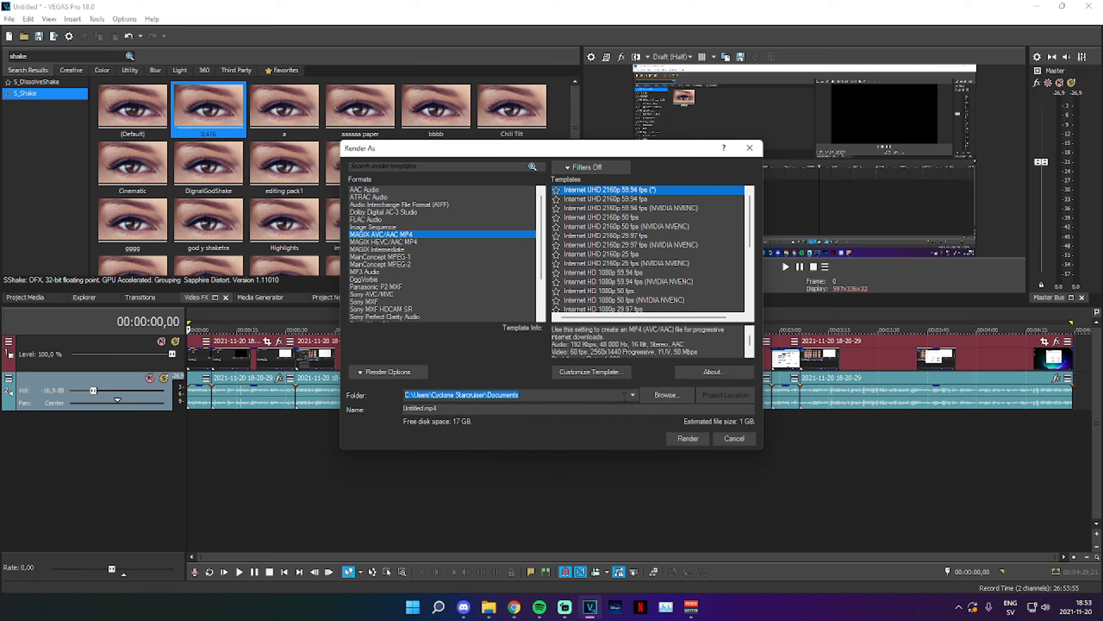
click(626, 396)
click(625, 409)
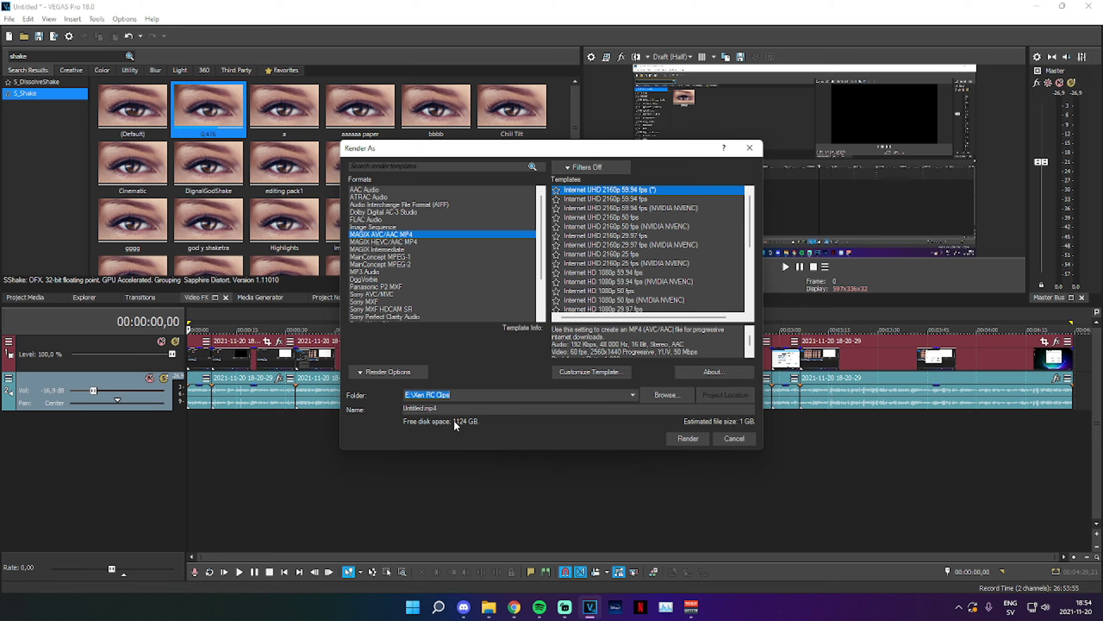
Step: Replace the default Untitled file name with 'Gaming Video'
key(Tab)
key(BackSpace)
text(Gaming Video)
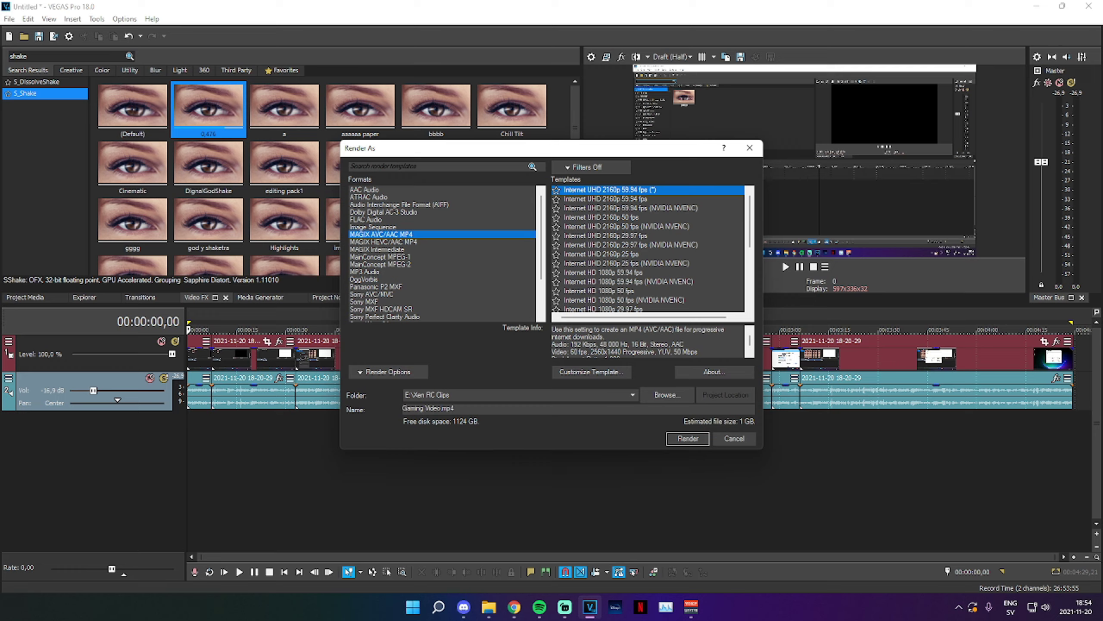
Step: Start rendering Gaming Video.mp4, then cancel it from the Rendering progress dialog
click(680, 436)
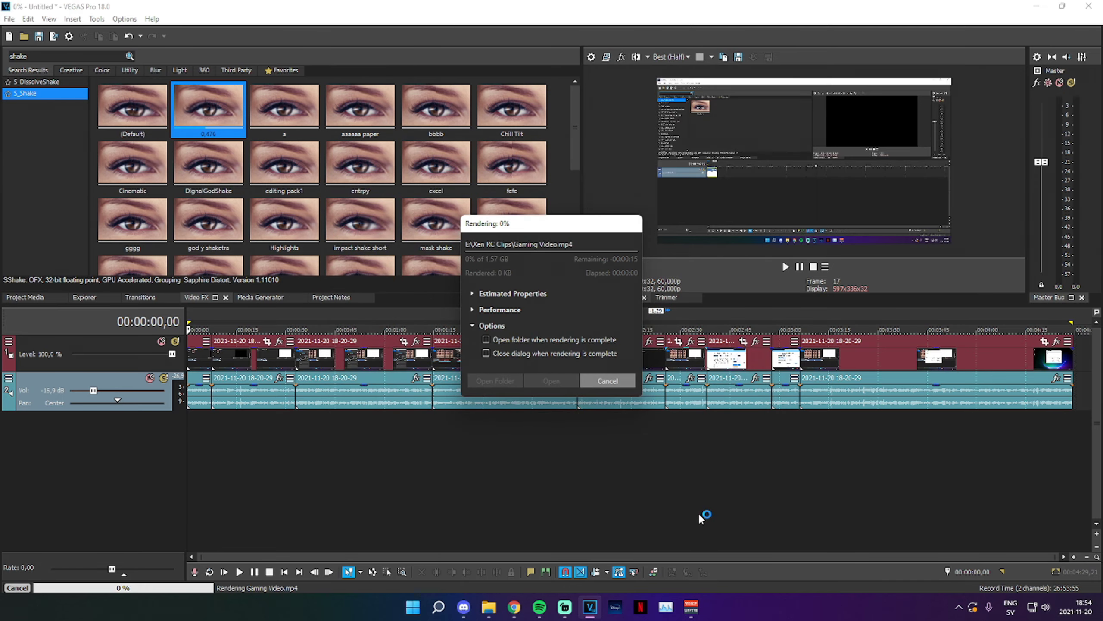
click(607, 381)
click(592, 470)
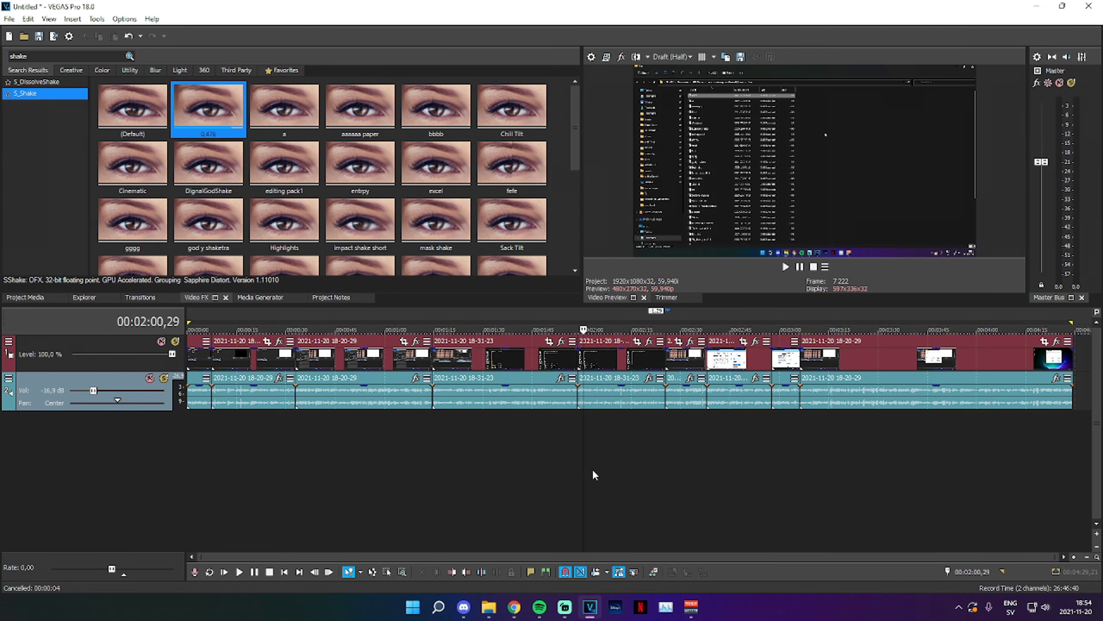